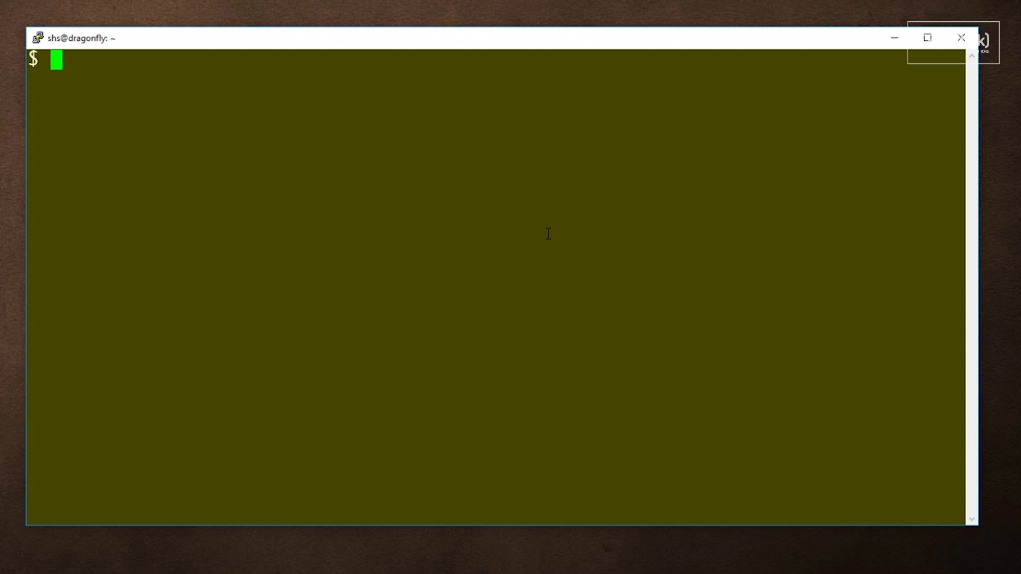
type("ls -l ")
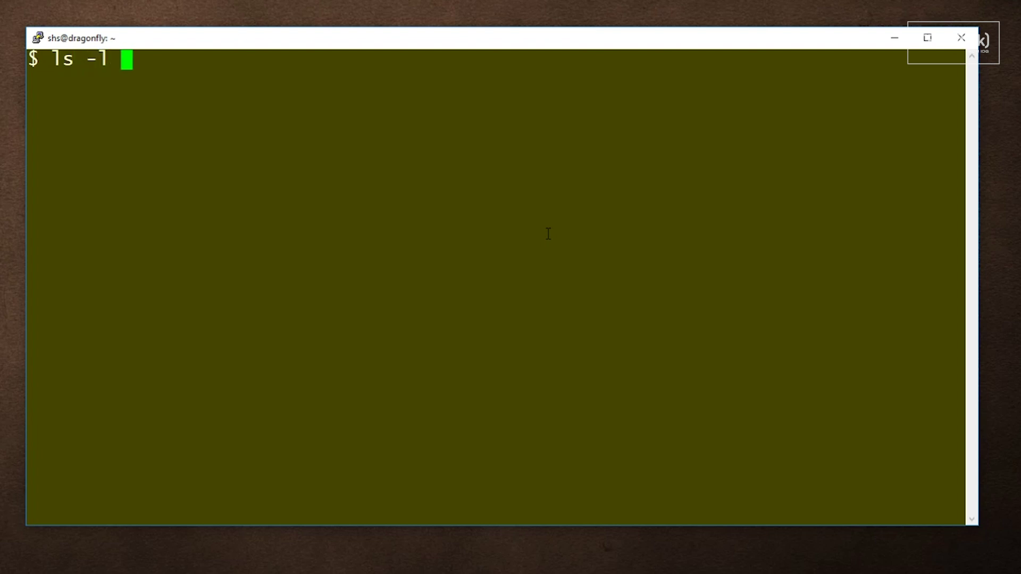
type("msg")
Step: Run ls -l msg and highlight its -rwxrw-r-- permission string twice
key("Return")
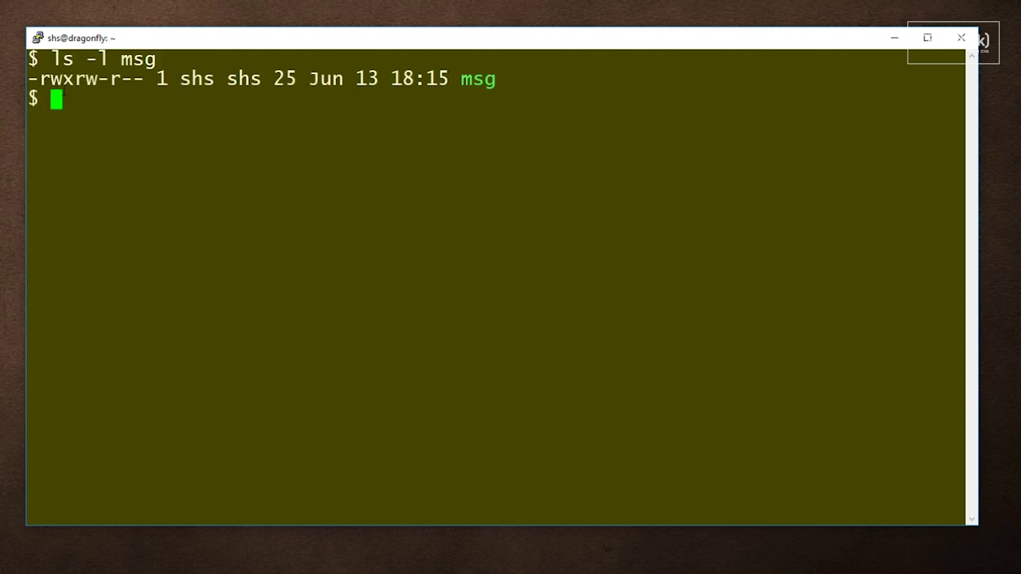
left_click_drag(42, 79, 140, 81)
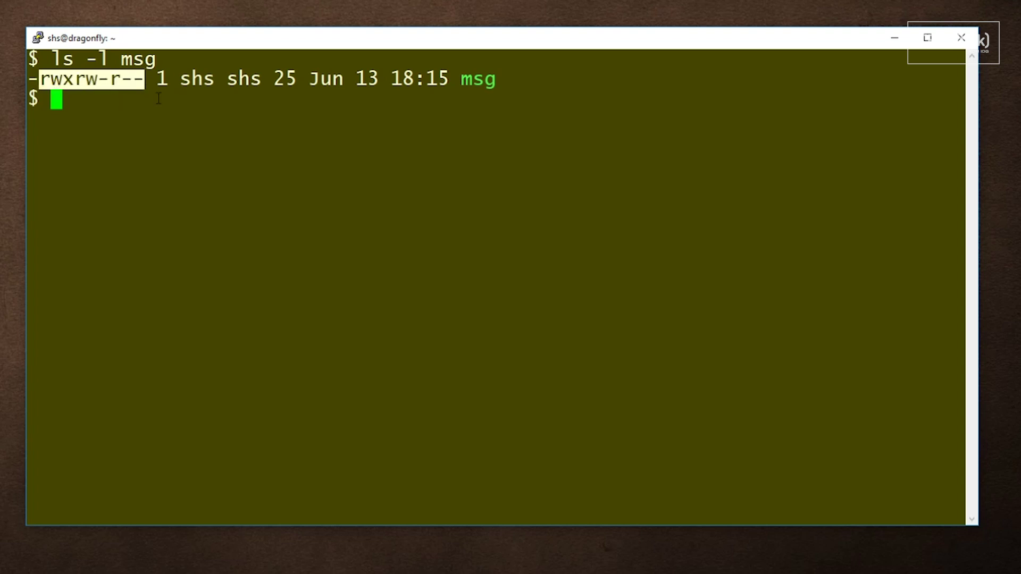
left_click(65, 79)
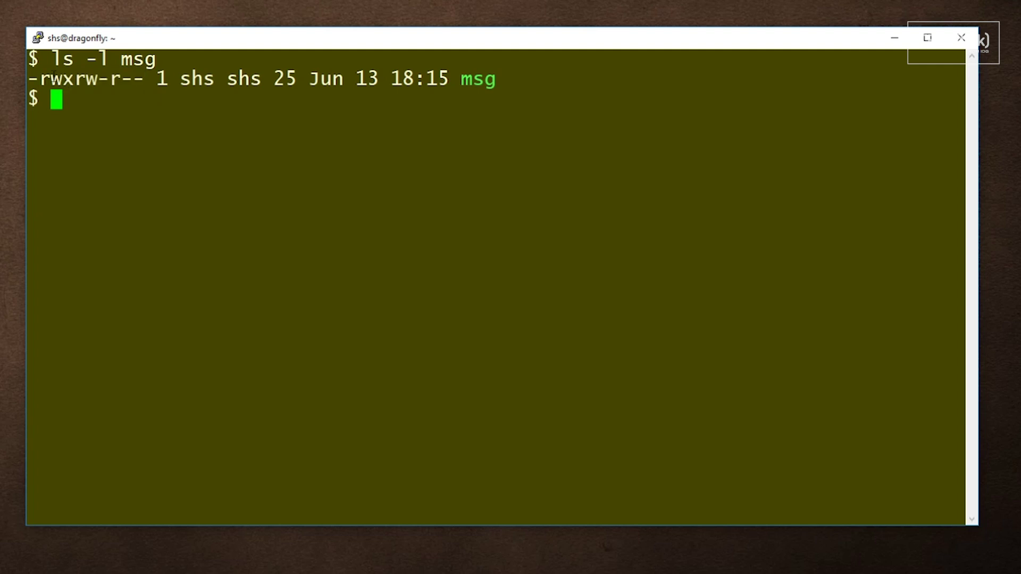
left_click_drag(42, 79, 138, 81)
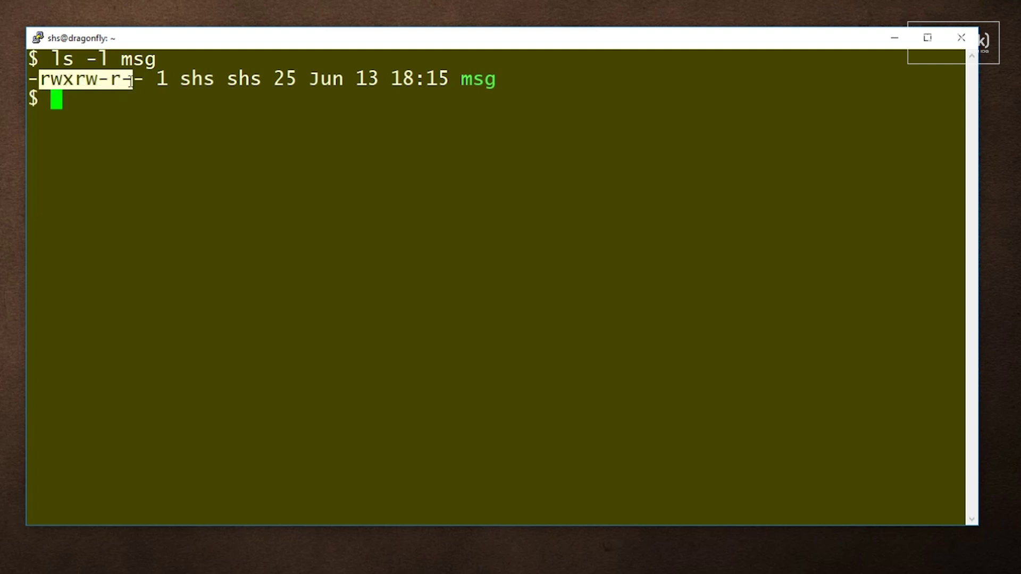
left_click(140, 123)
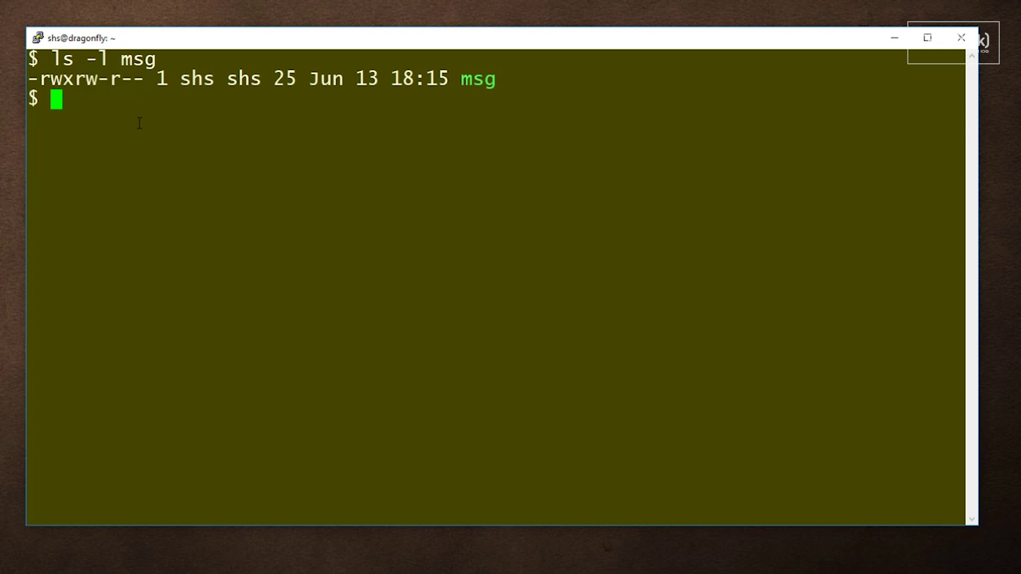
type("cat ")
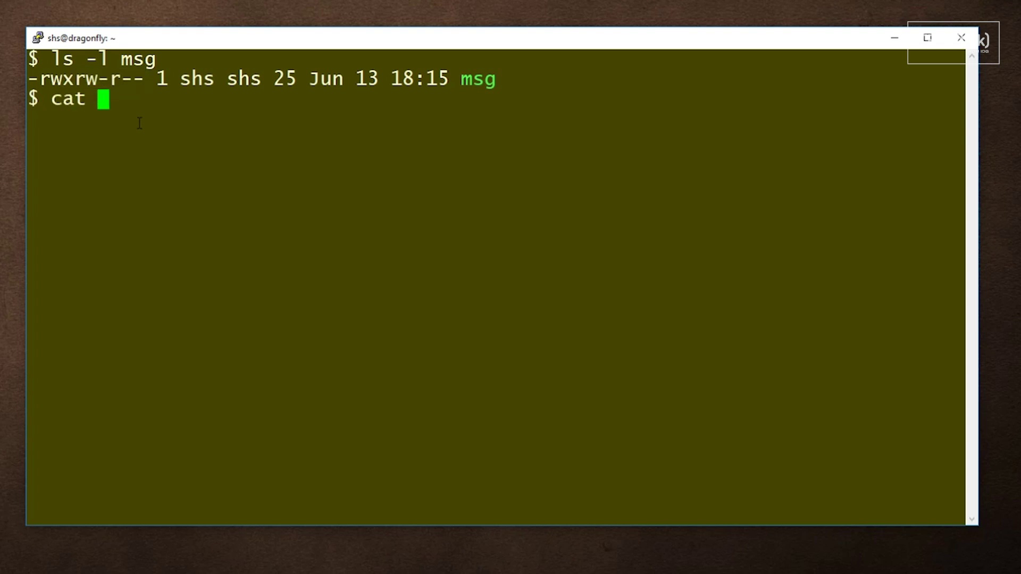
type("per")
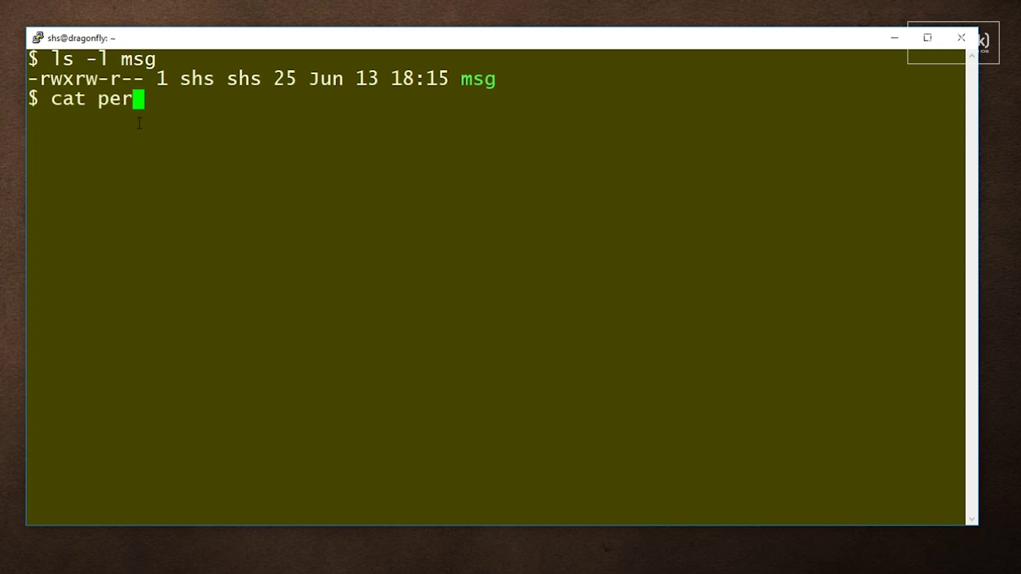
type("ms")
Step: Print the perms table with cat and highlight the rw- rw- r-- triples
key("Return")
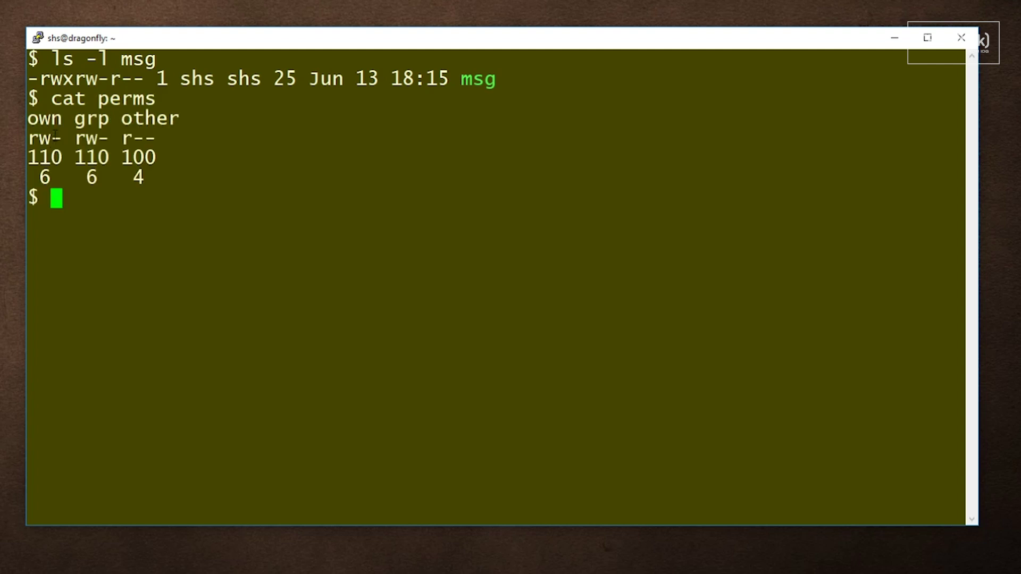
mouse_move(28, 138)
left_mouse_down()
mouse_move(57, 138)
mouse_move(61, 118)
mouse_move(78, 138)
mouse_move(109, 138)
mouse_move(105, 118)
mouse_move(157, 138)
left_mouse_up()
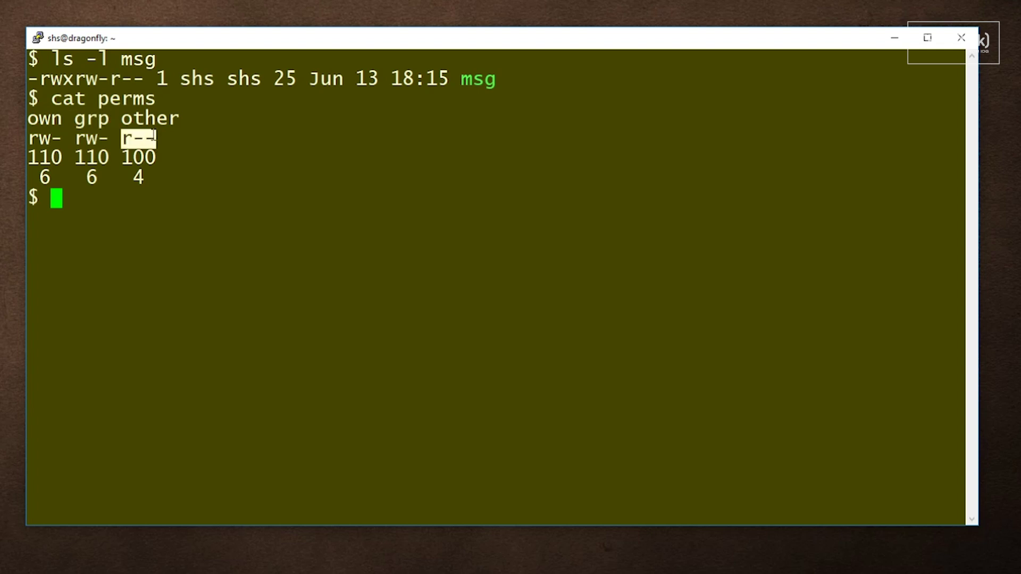
left_click(131, 124)
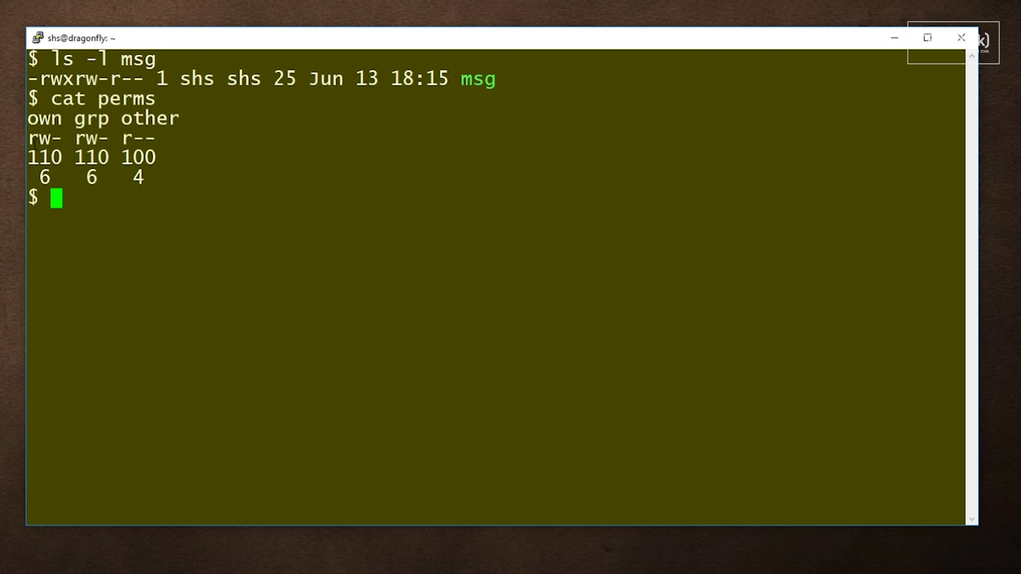
Step: Highlight the binary row 110 110 100 and the octal row 6 6 4
left_click_drag(27, 157, 150, 157)
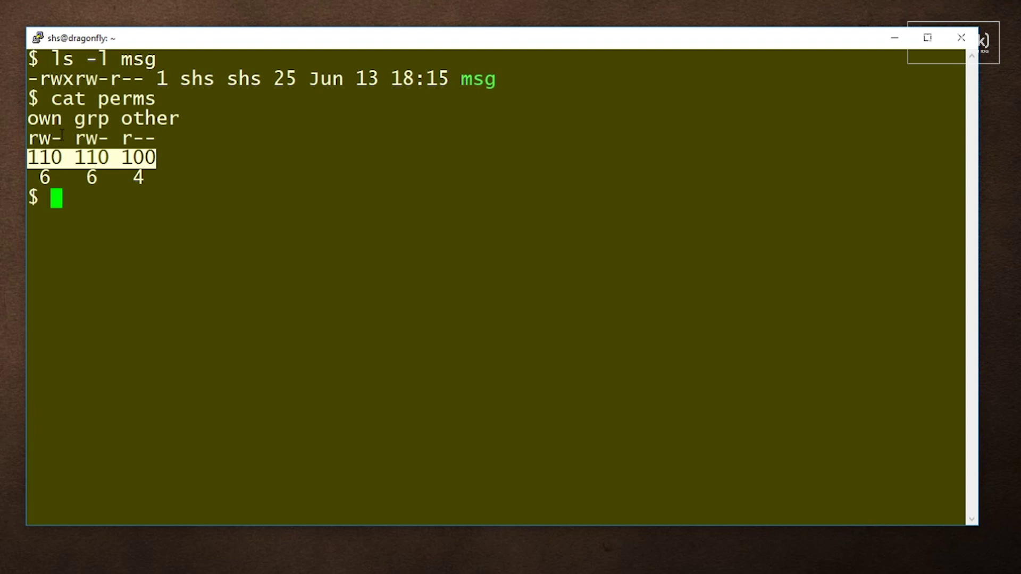
left_click(62, 134)
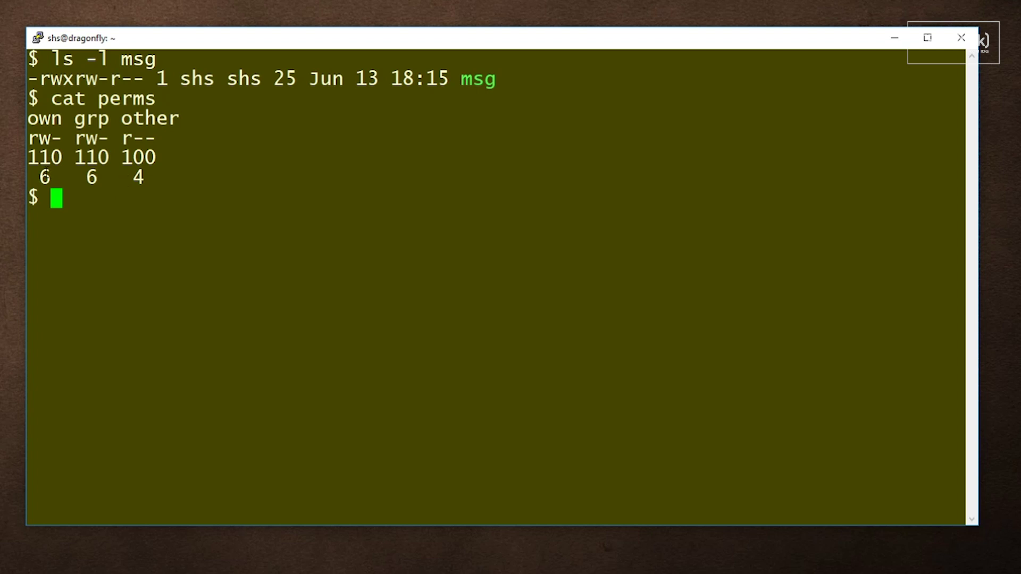
left_click_drag(30, 159, 146, 158)
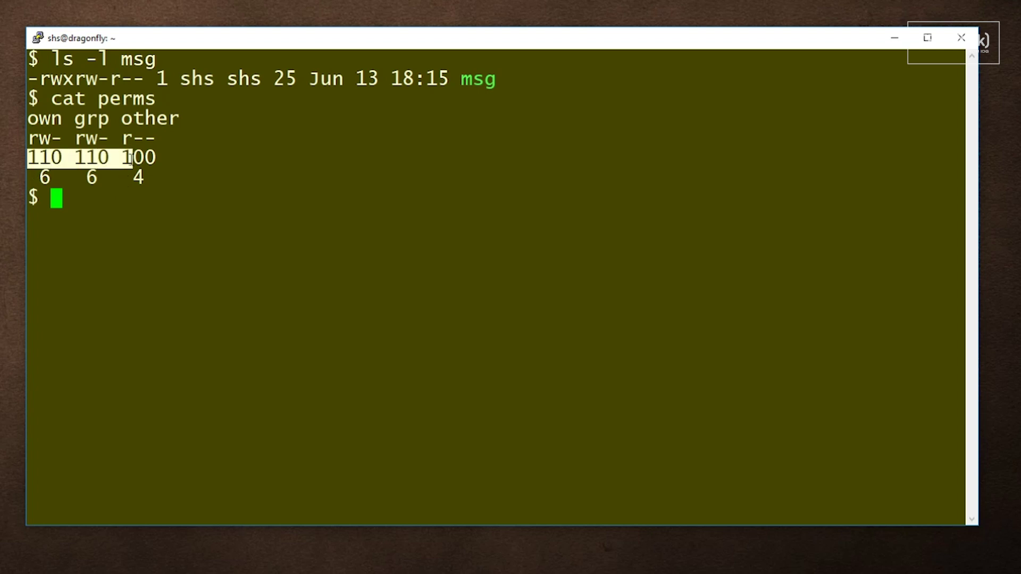
left_click_drag(32, 176, 142, 177)
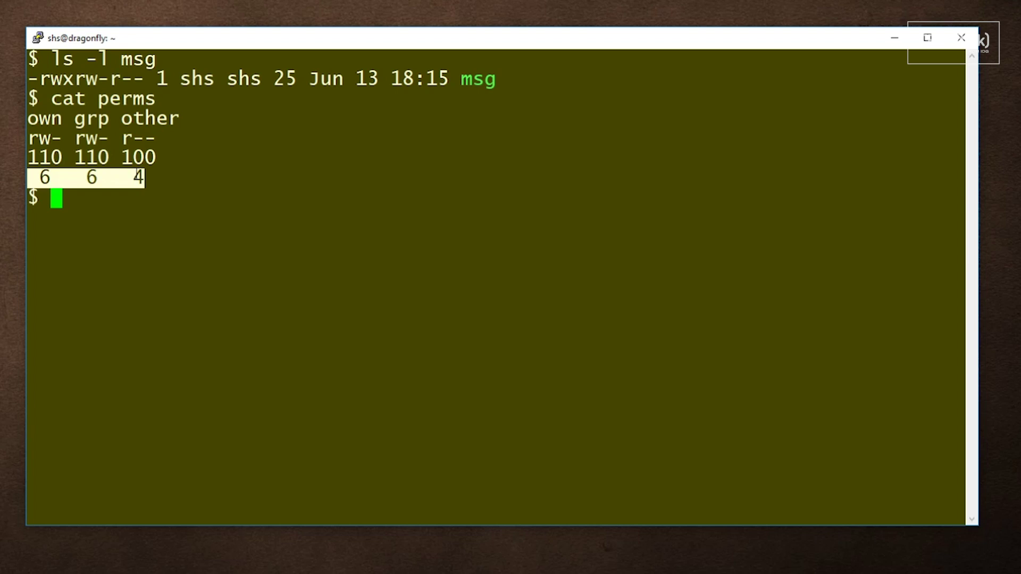
left_click(141, 178)
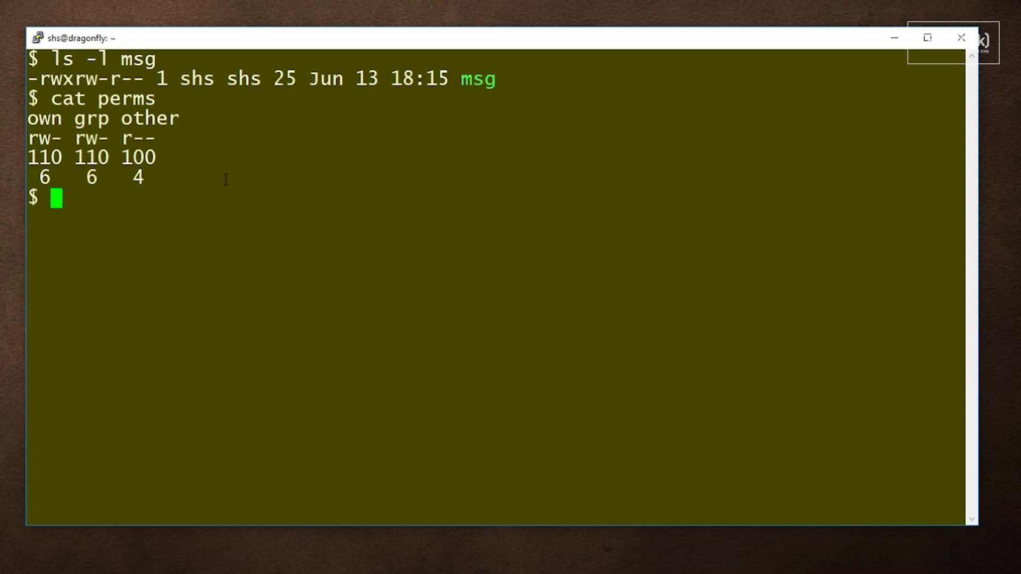
type("touch ne")
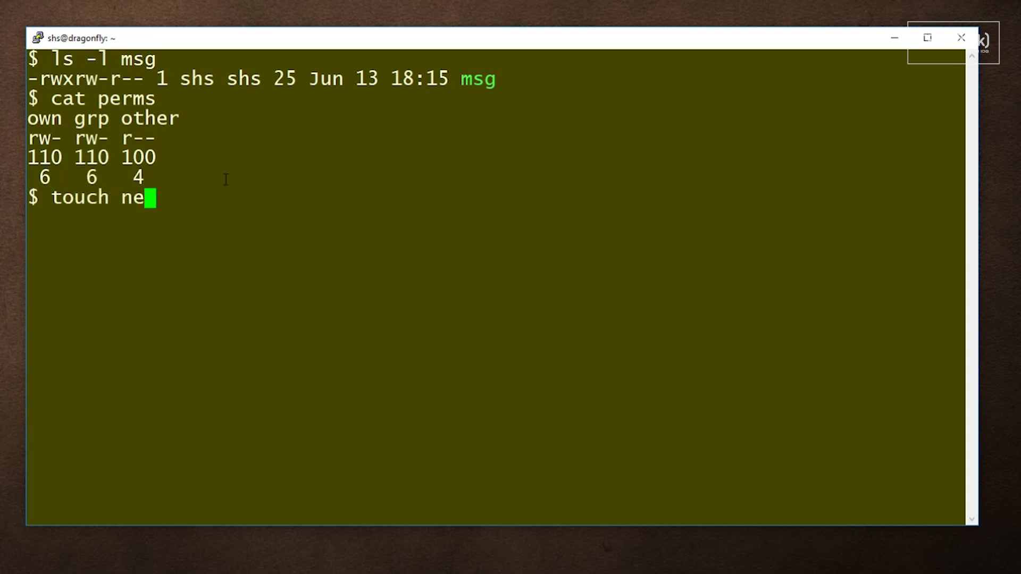
type("wfile")
Step: Touch newfile, list it with ls -l, and highlight its -rw-rw-r-- permissions
key("Return")
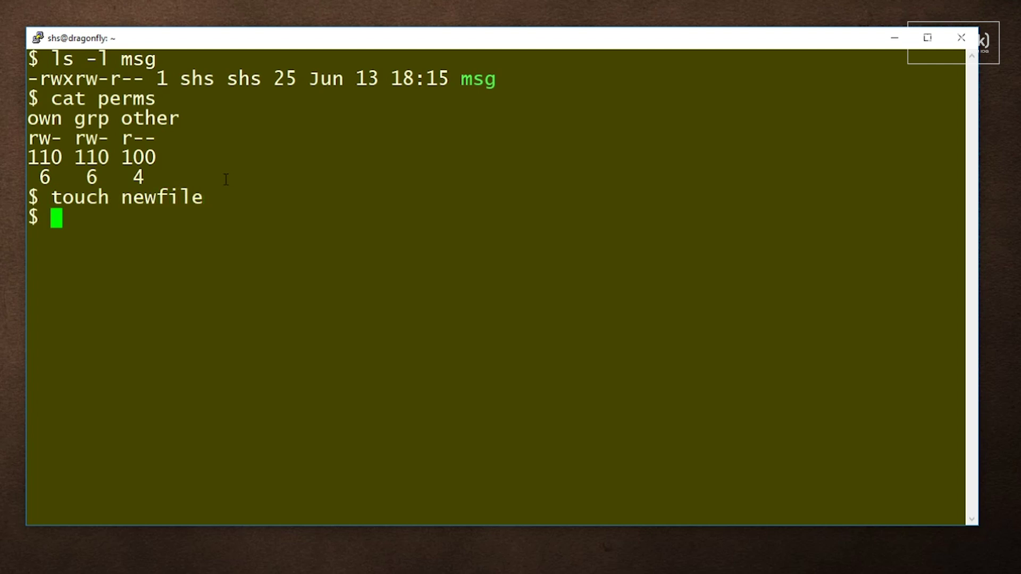
type("ls -l new")
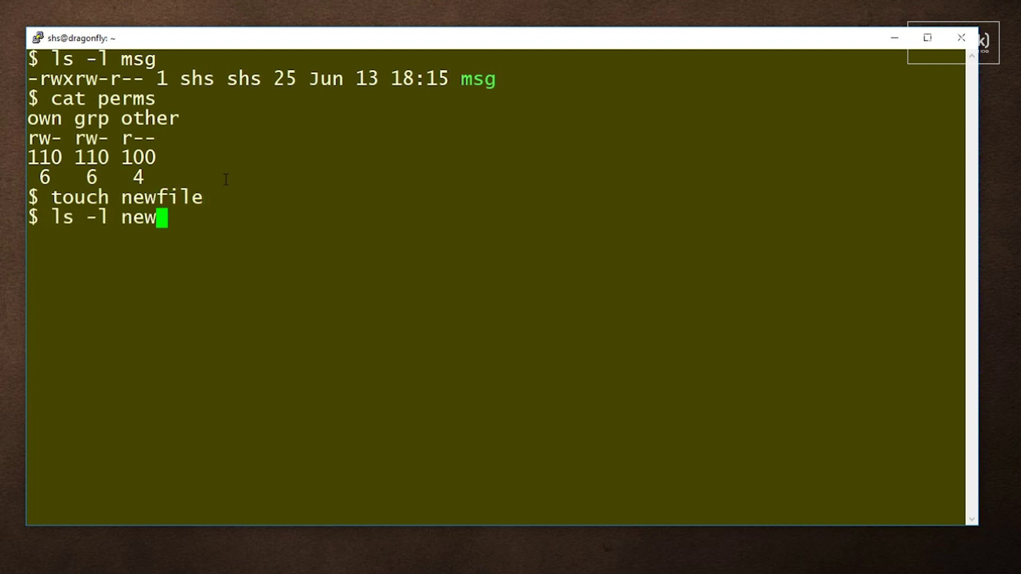
type("file")
key("Return")
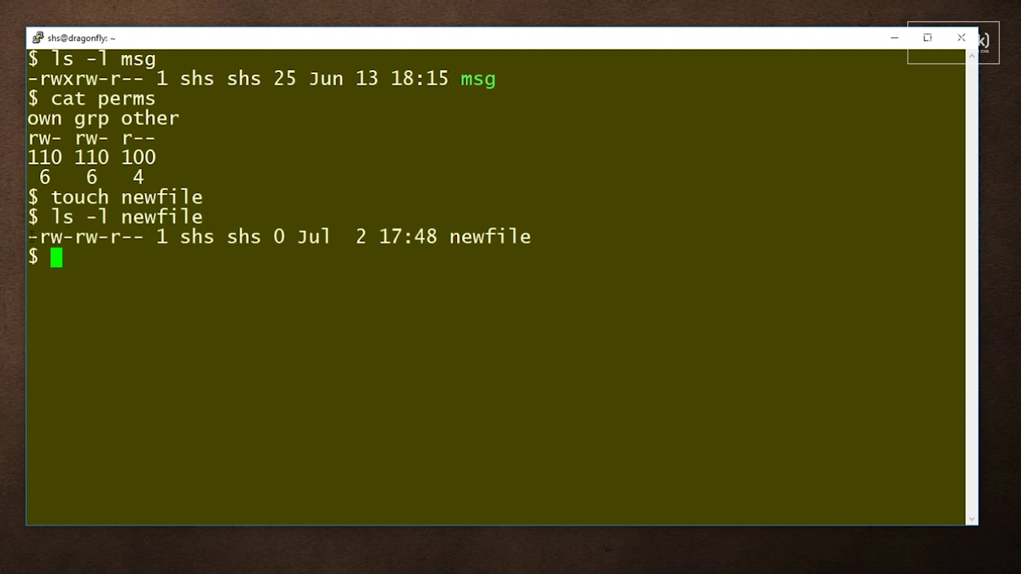
left_click_drag(28, 237, 144, 237)
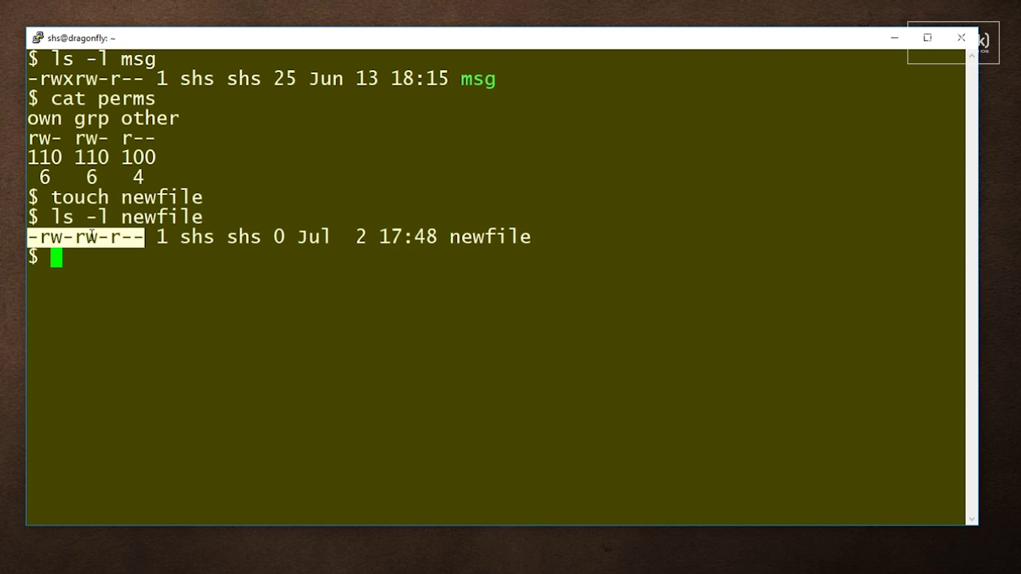
left_click(194, 257)
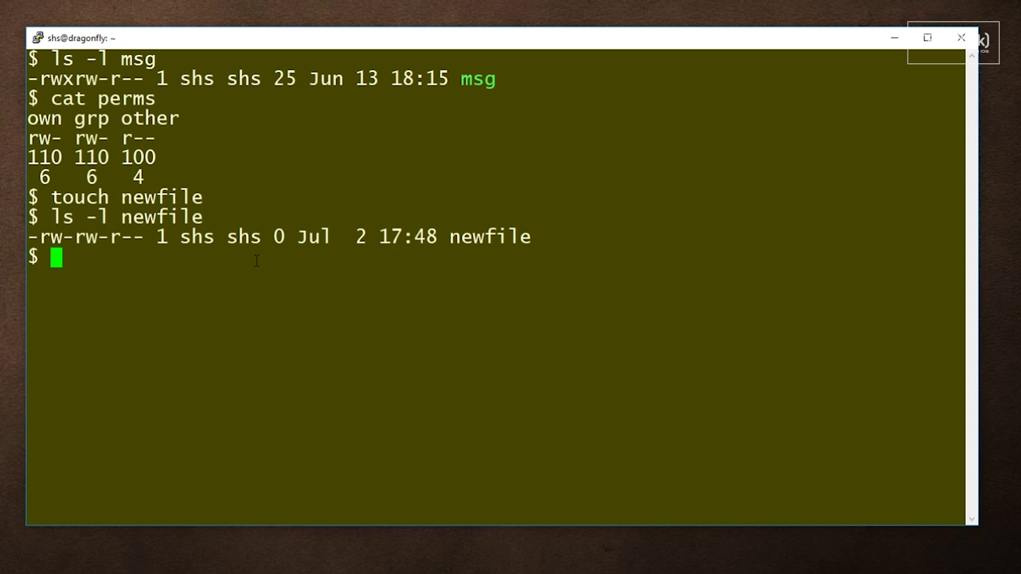
type("umas")
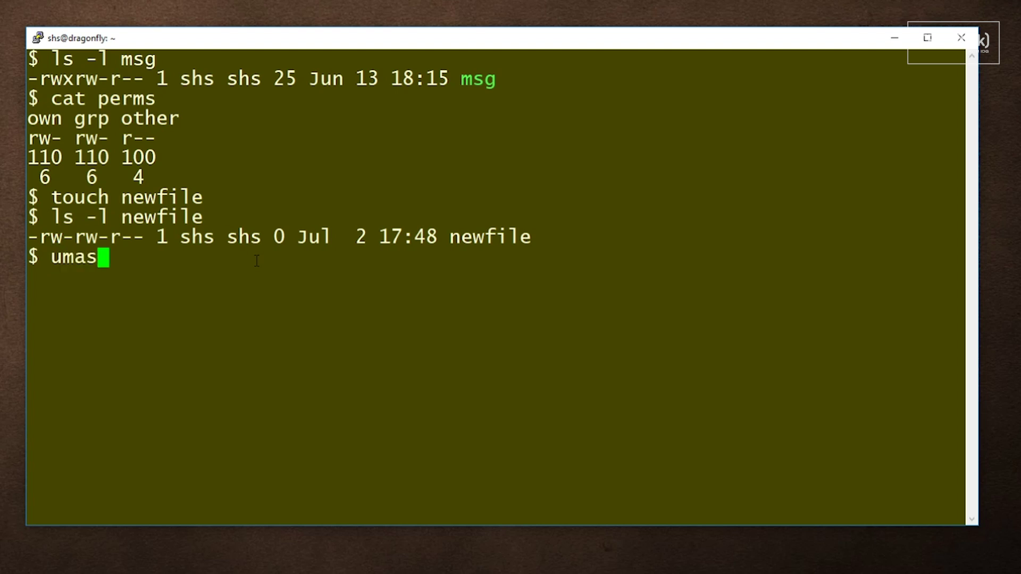
type("k")
Step: Run umask, highlight the 0002 output, then mark the octal 6 6 4 row
key("Return")
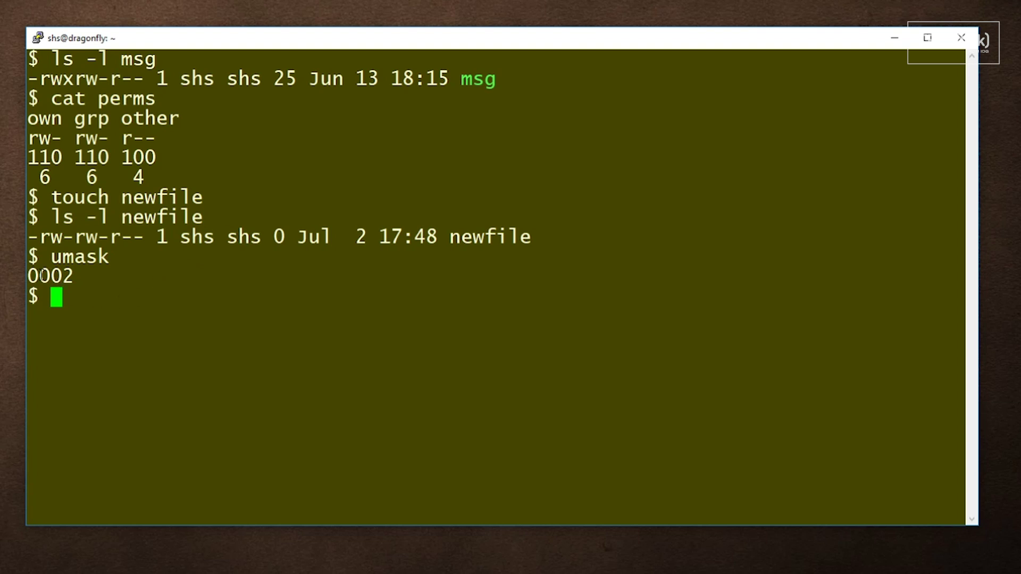
left_click_drag(39, 276, 67, 277)
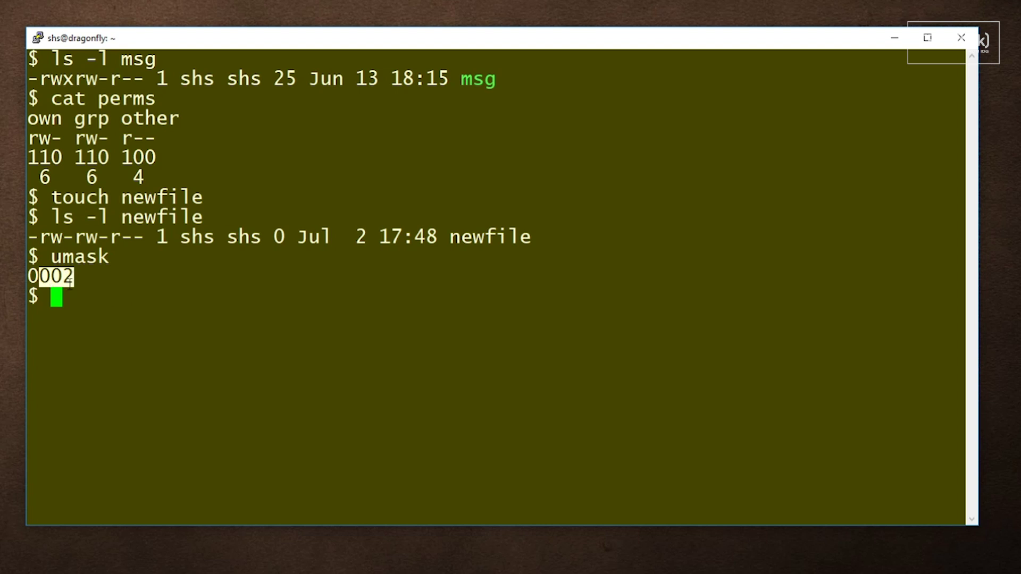
left_click(118, 289)
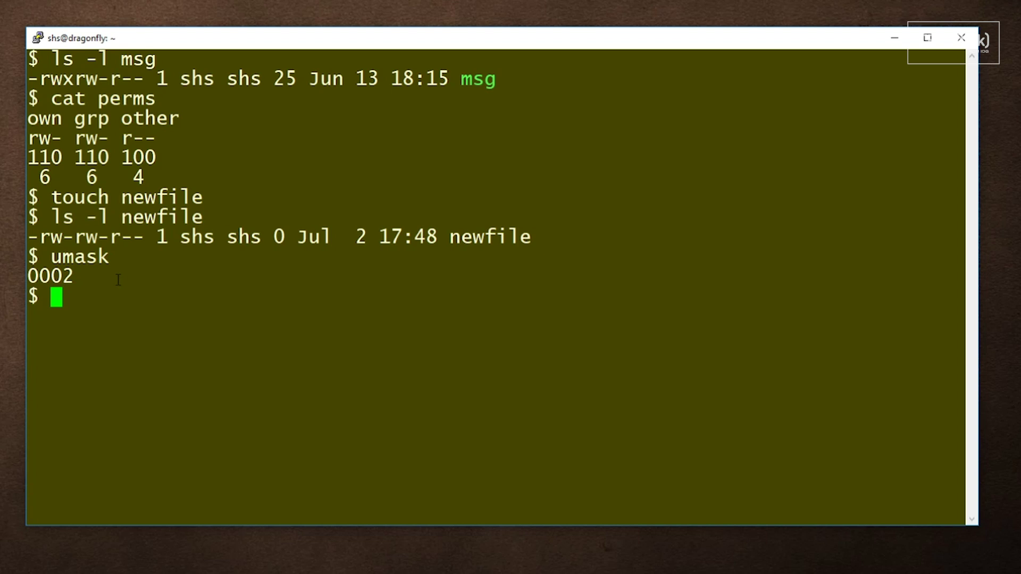
left_click_drag(30, 176, 144, 178)
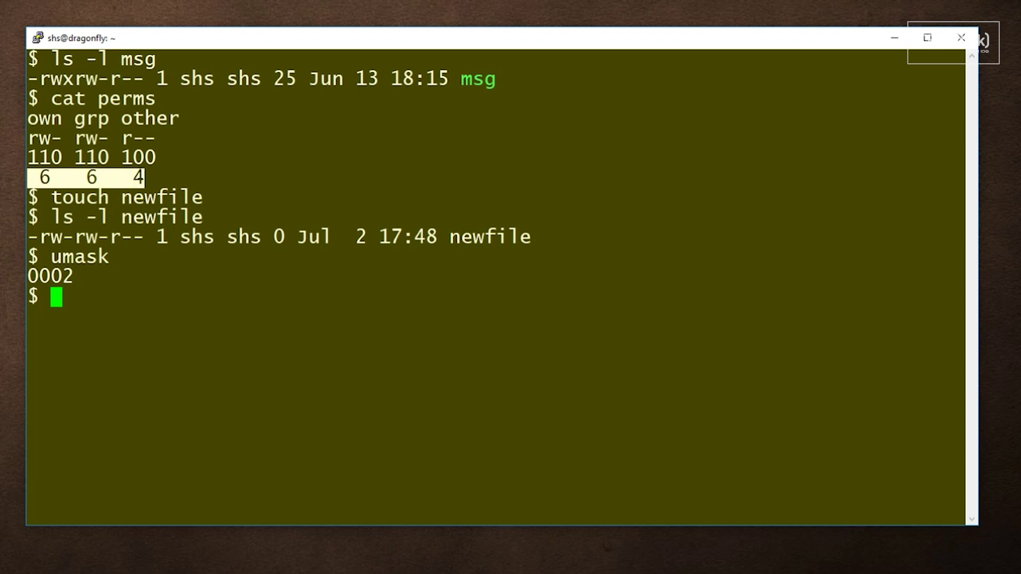